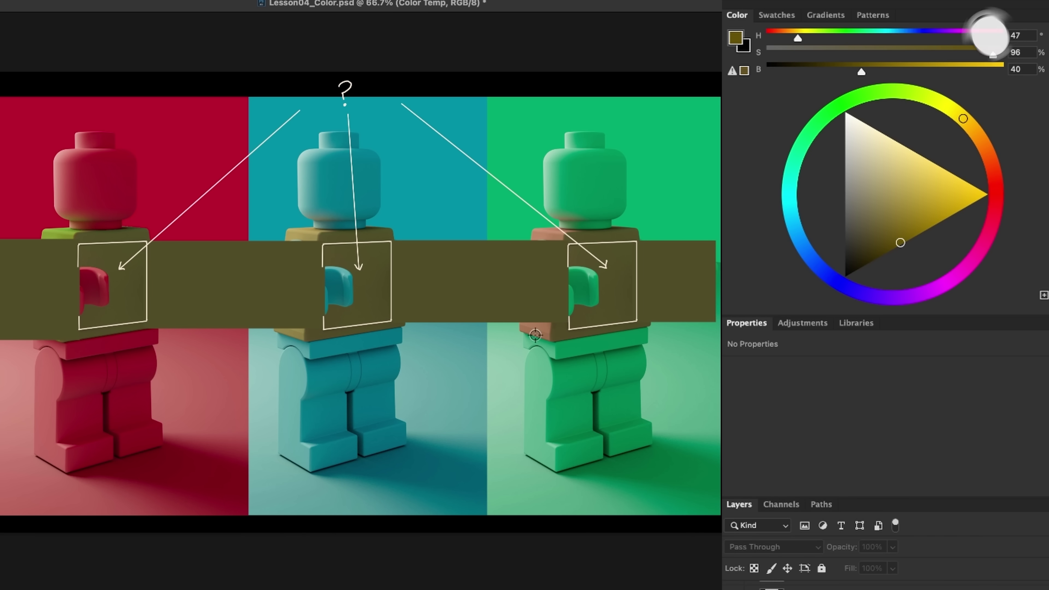
# Sample the torso colour of the figure in the green panel
pyautogui.click(539, 292)
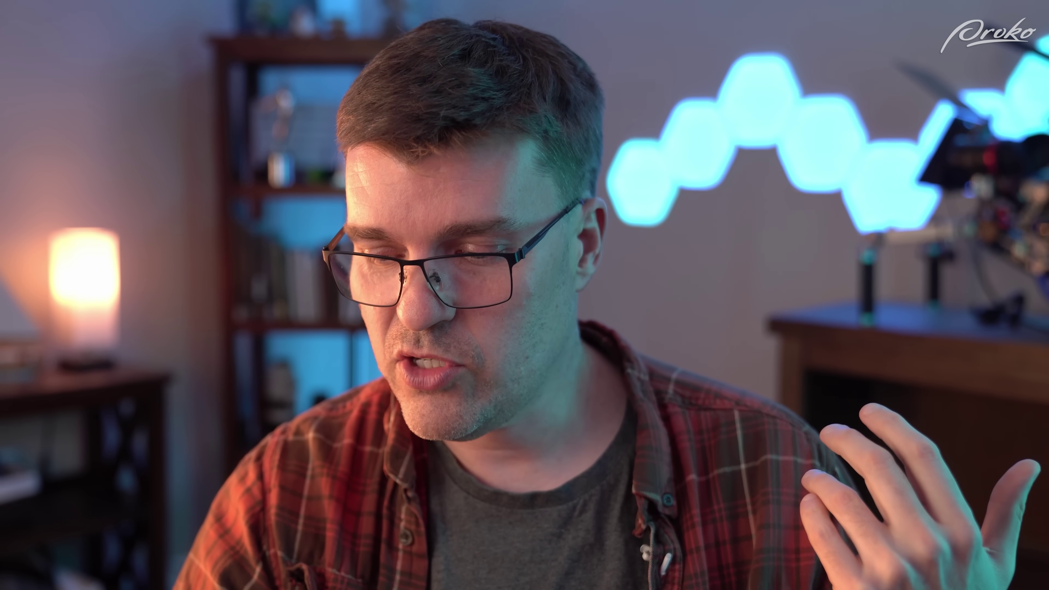
# Sample the reds and yellows around the setting sun and glowing lake in the volcano painting
pyautogui.click(527, 391)
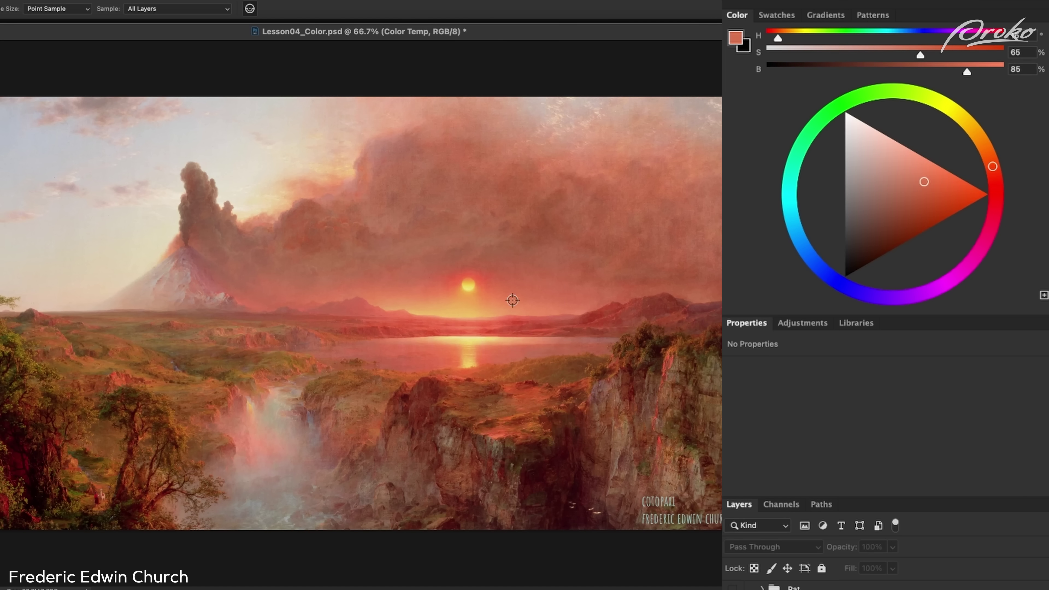
pyautogui.moveTo(515, 317); pyautogui.dragTo(448, 332)
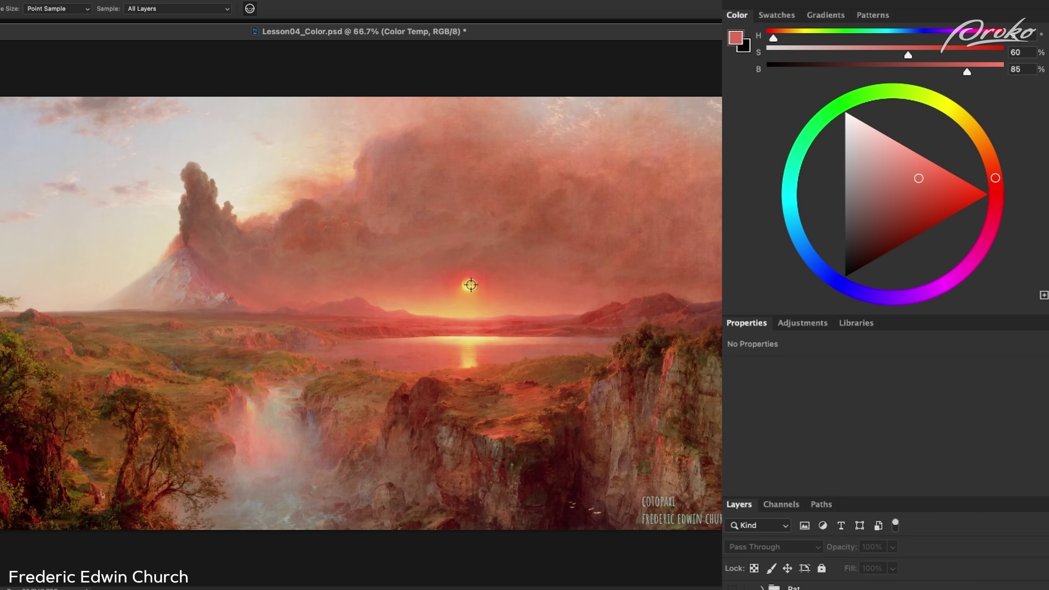
pyautogui.moveTo(471, 285); pyautogui.dragTo(522, 268)
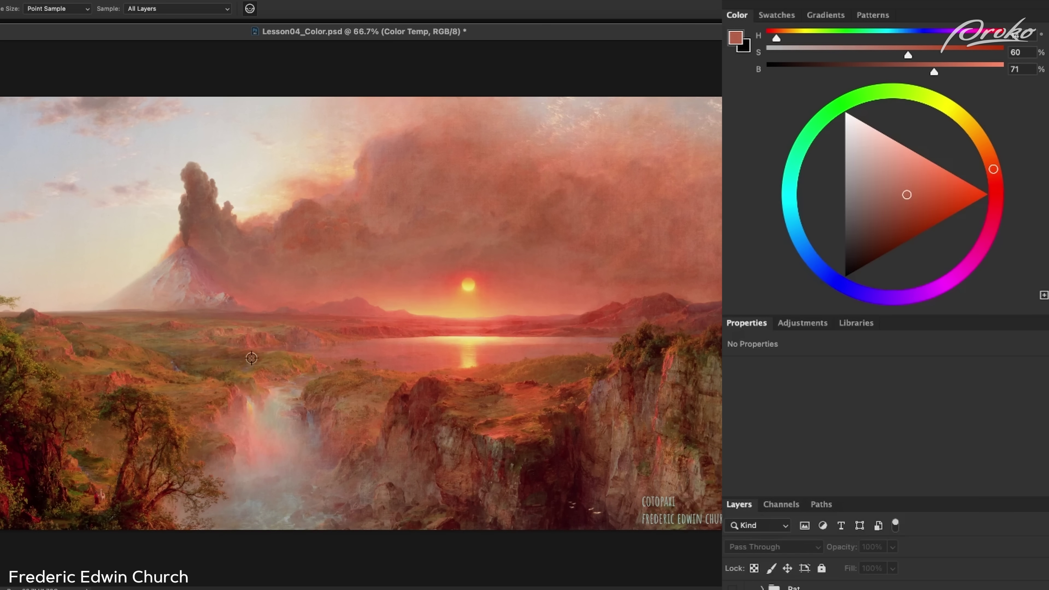
# Sample the green-looking land around the waterfall and the pale sky beside the volcano, checking each colour's hue and saturation
pyautogui.moveTo(227, 365); pyautogui.dragTo(226, 365)
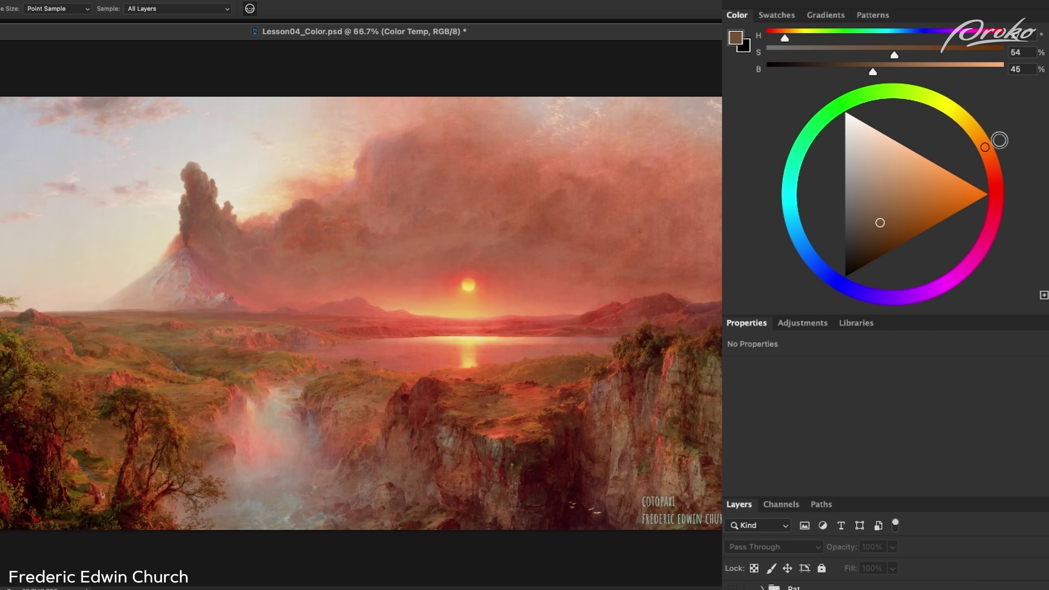
pyautogui.moveTo(985, 148); pyautogui.dragTo(985, 147)
pyautogui.moveTo(245, 377); pyautogui.dragTo(251, 375)
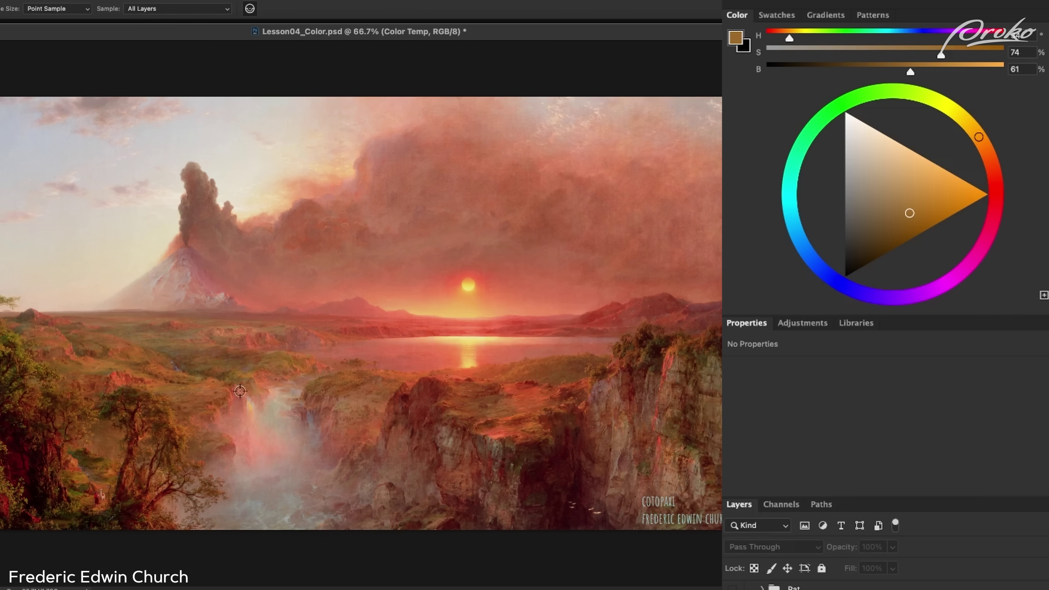
pyautogui.moveTo(136, 357); pyautogui.dragTo(140, 389)
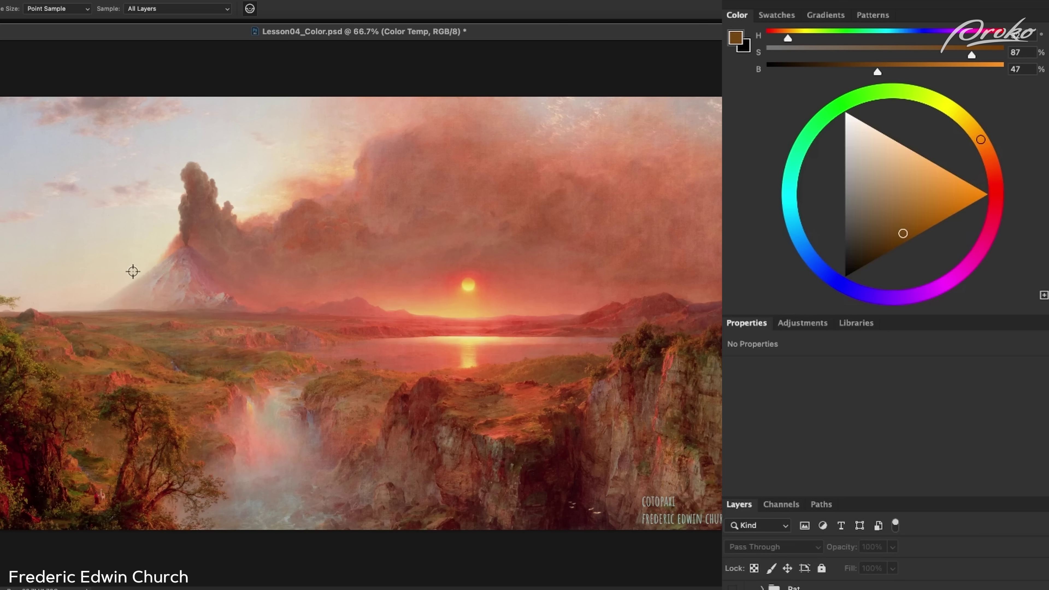
pyautogui.moveTo(133, 270); pyautogui.dragTo(133, 264)
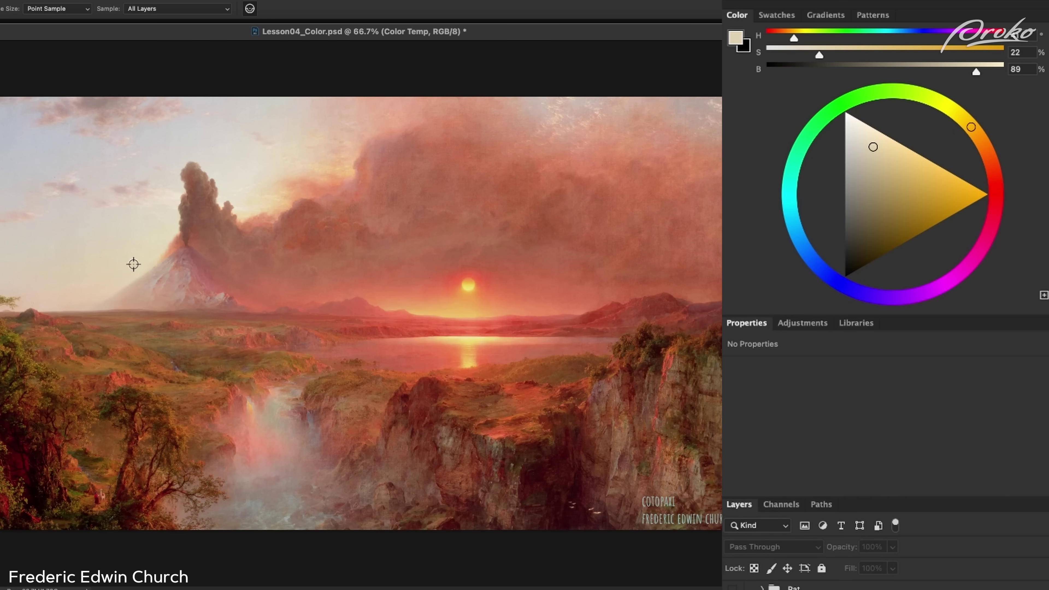
pyautogui.moveTo(148, 301); pyautogui.dragTo(31, 167)
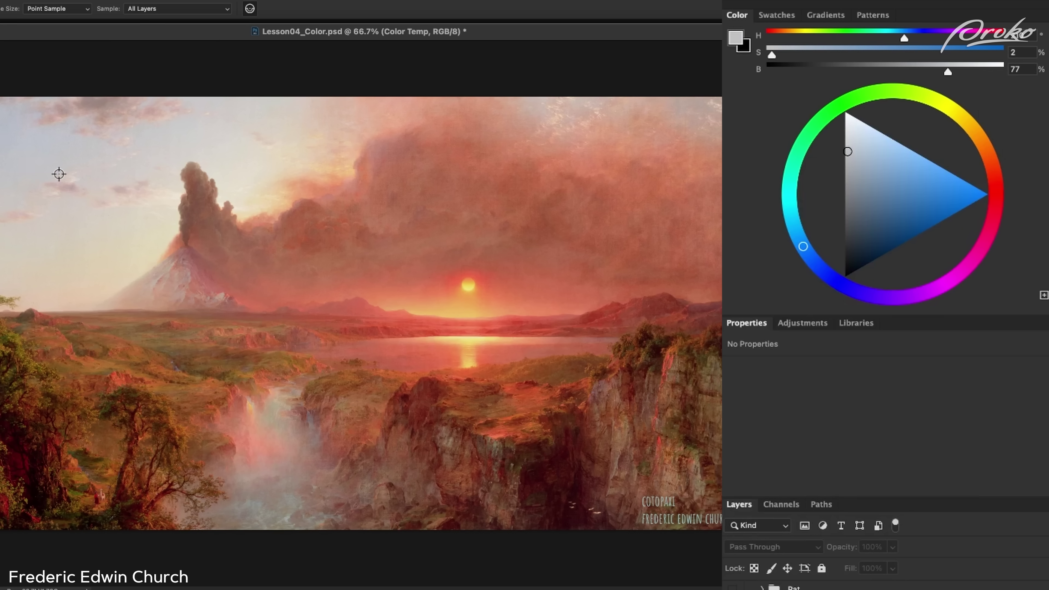
# Sample the blue river water, the foreground tree foliage and the grassy bank in the river landscape
pyautogui.moveTo(299, 502); pyautogui.dragTo(300, 499)
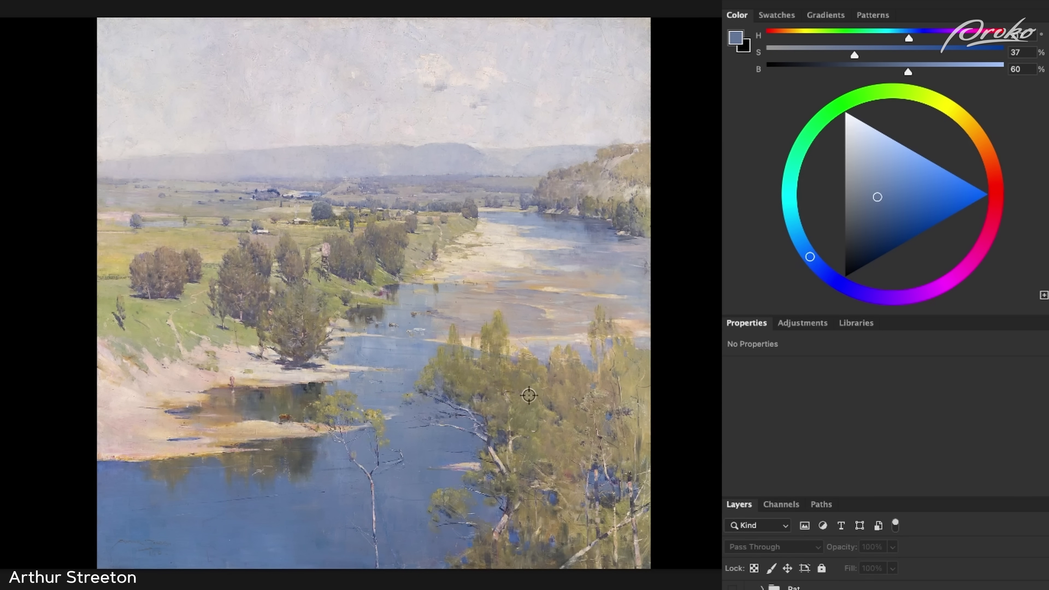
pyautogui.moveTo(523, 387); pyautogui.dragTo(524, 387)
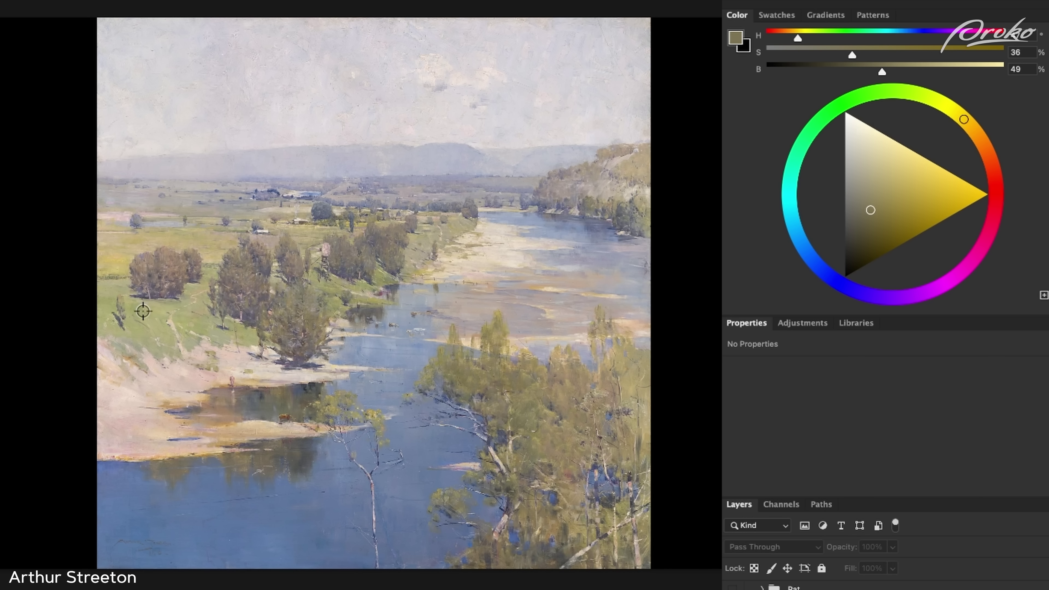
pyautogui.keyDown('alt'); pyautogui.click(143, 308); pyautogui.keyUp('alt')
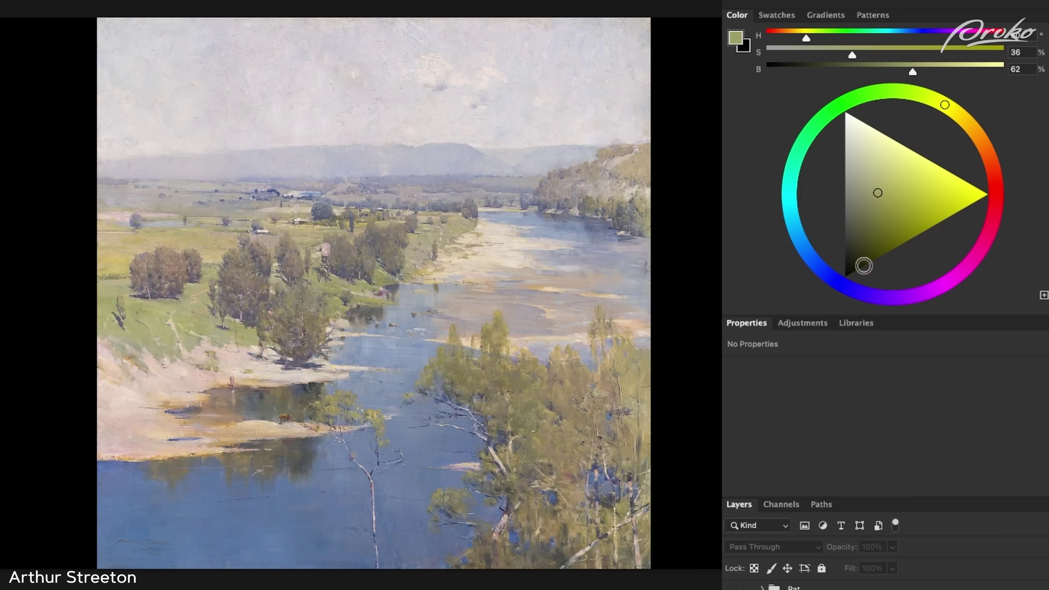
pyautogui.moveTo(116, 262); pyautogui.dragTo(157, 312)
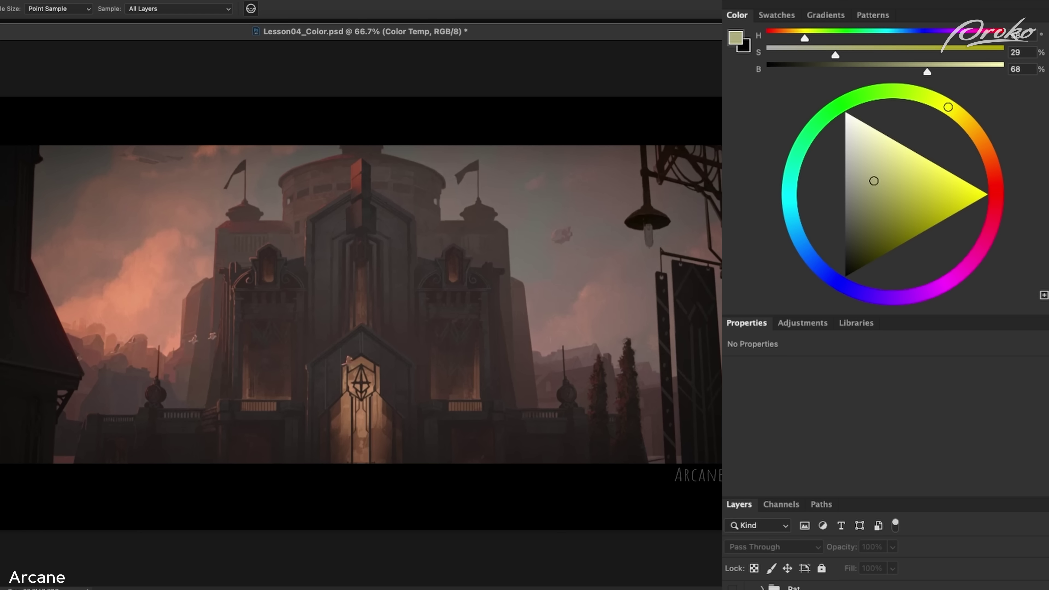
# Activate Layer 82 and sample the orange clouds and greenish sky beside the castle in the Arcane scene
pyautogui.hotkey('alt', ']')
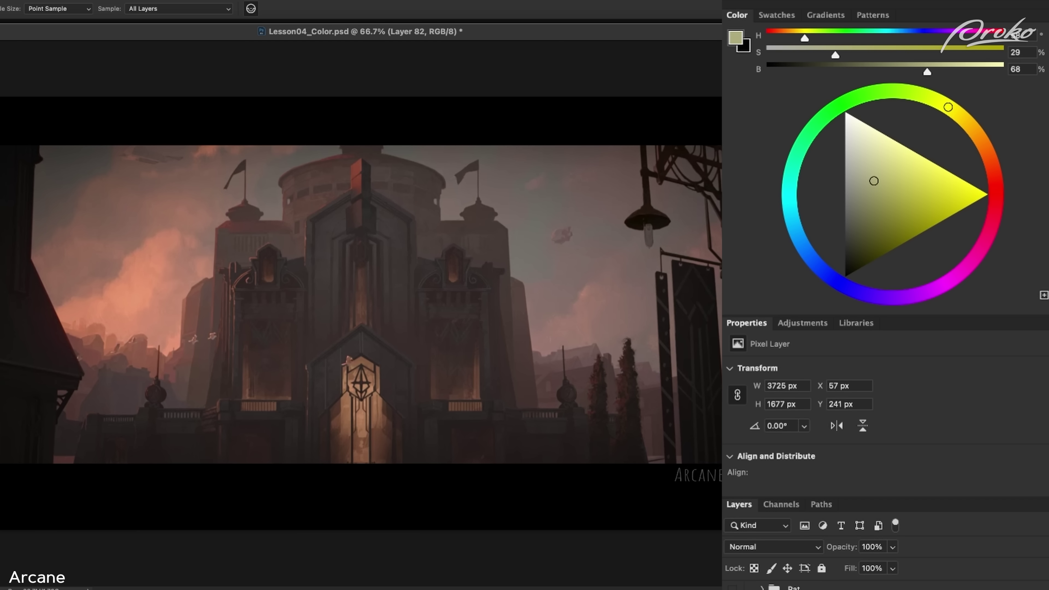
pyautogui.moveTo(202, 364); pyautogui.dragTo(147, 292)
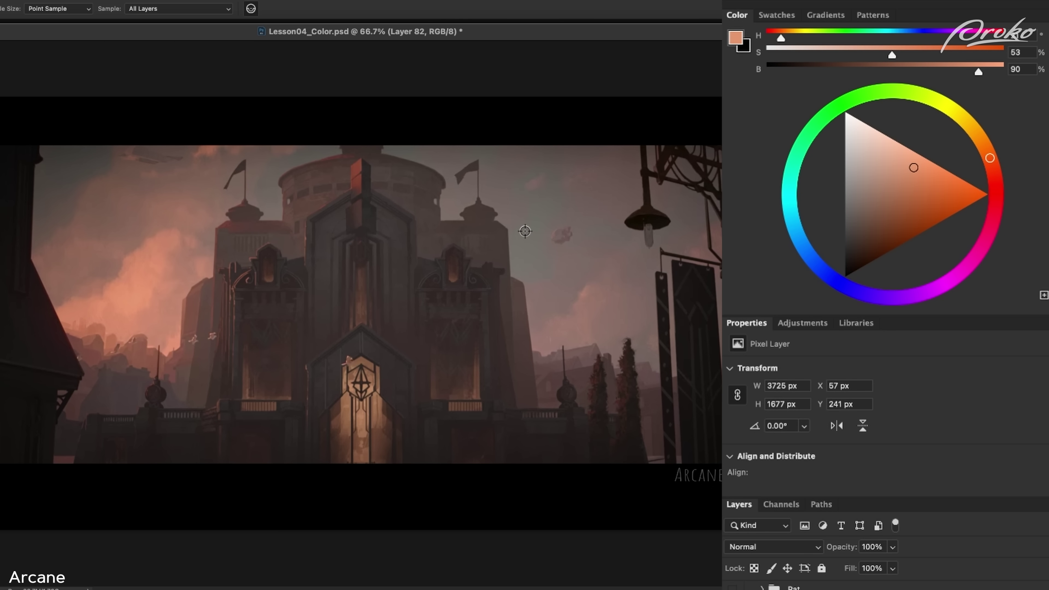
pyautogui.click(526, 232)
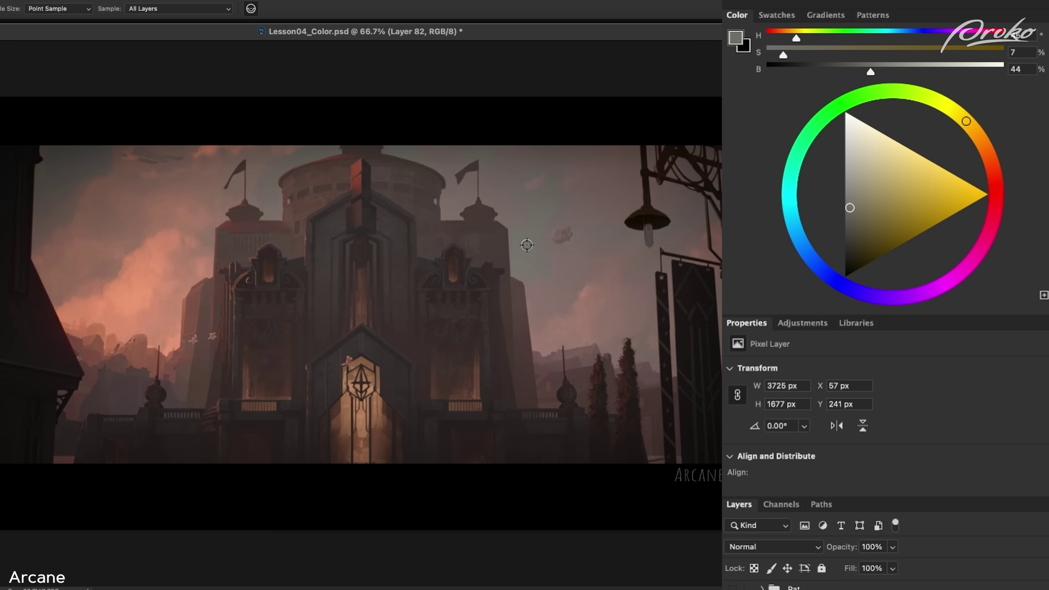
pyautogui.click(527, 245)
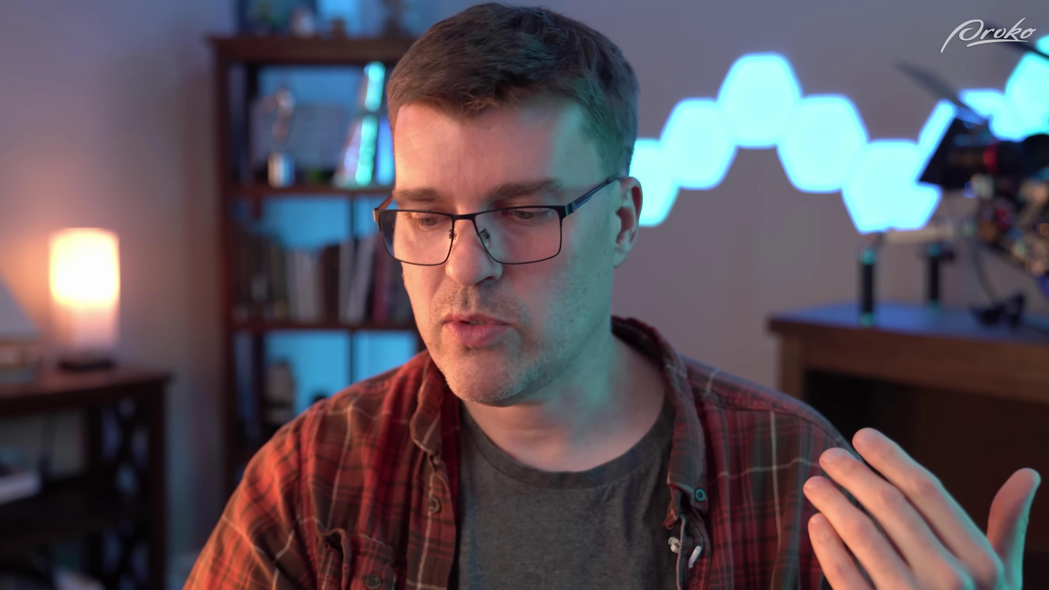
pyautogui.scroll(-5, 525, 295)
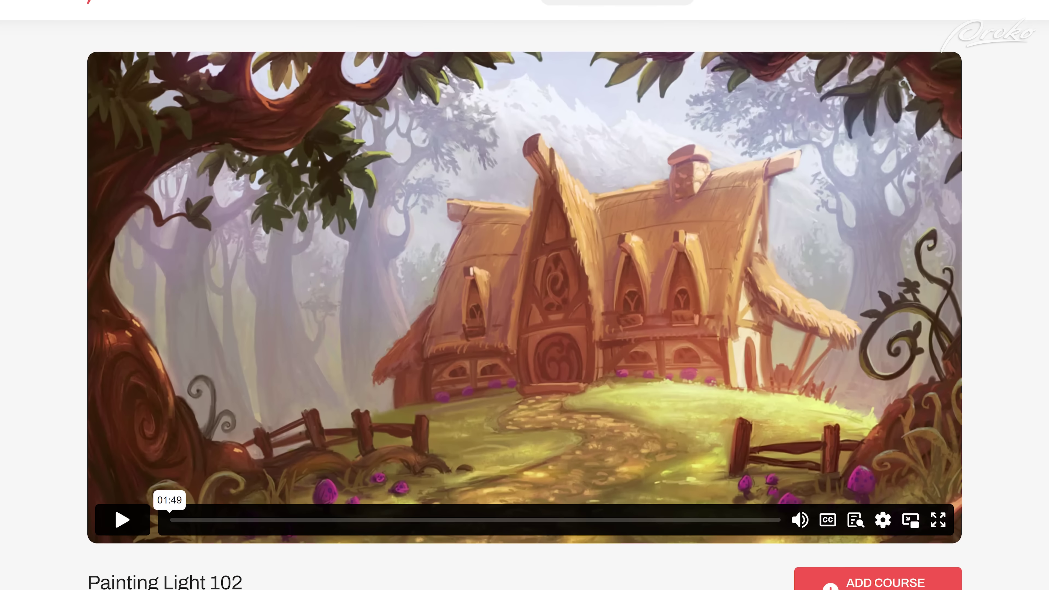
pyautogui.scroll(-2, 524, 296)
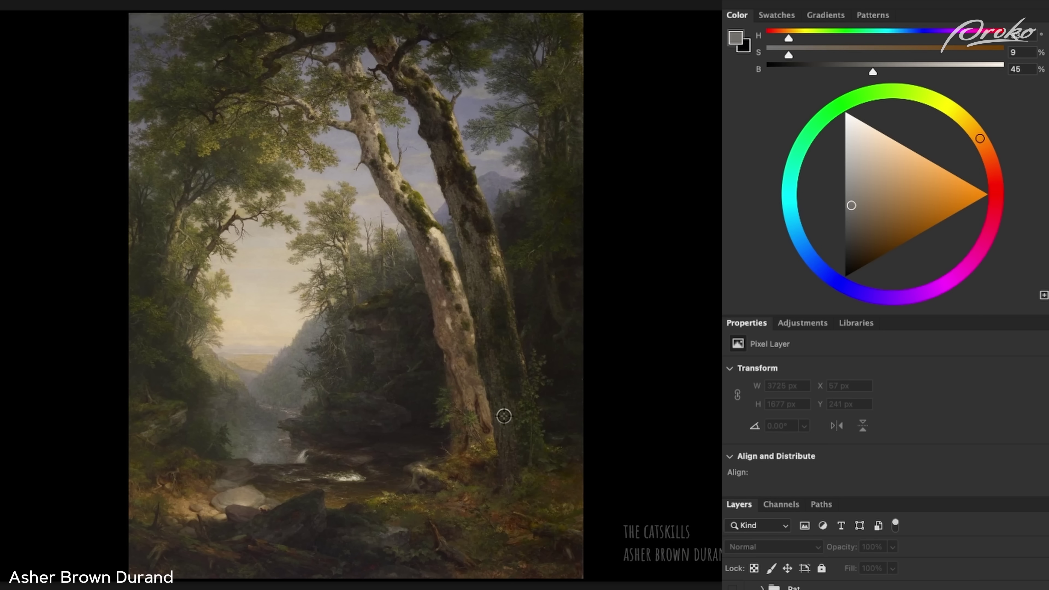
# Sample the forest floor and the mossy, sunlit tree trunk in the Catskills painting
pyautogui.keyDown('alt'); pyautogui.click(399, 500); pyautogui.keyUp('alt')
pyautogui.moveTo(399, 500); pyautogui.dragTo(405, 494)
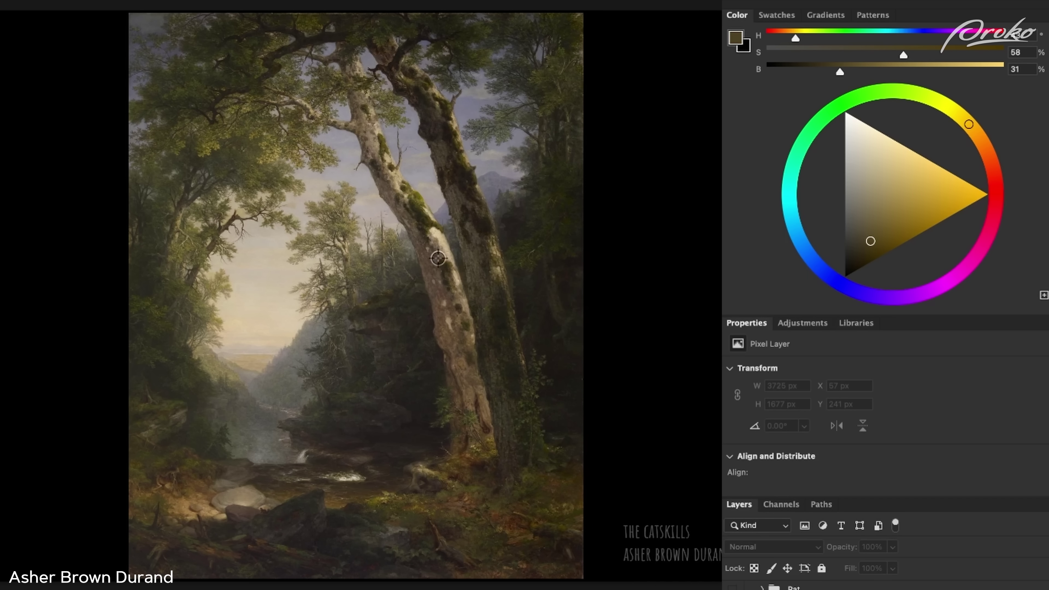
pyautogui.moveTo(431, 250); pyautogui.dragTo(425, 180)
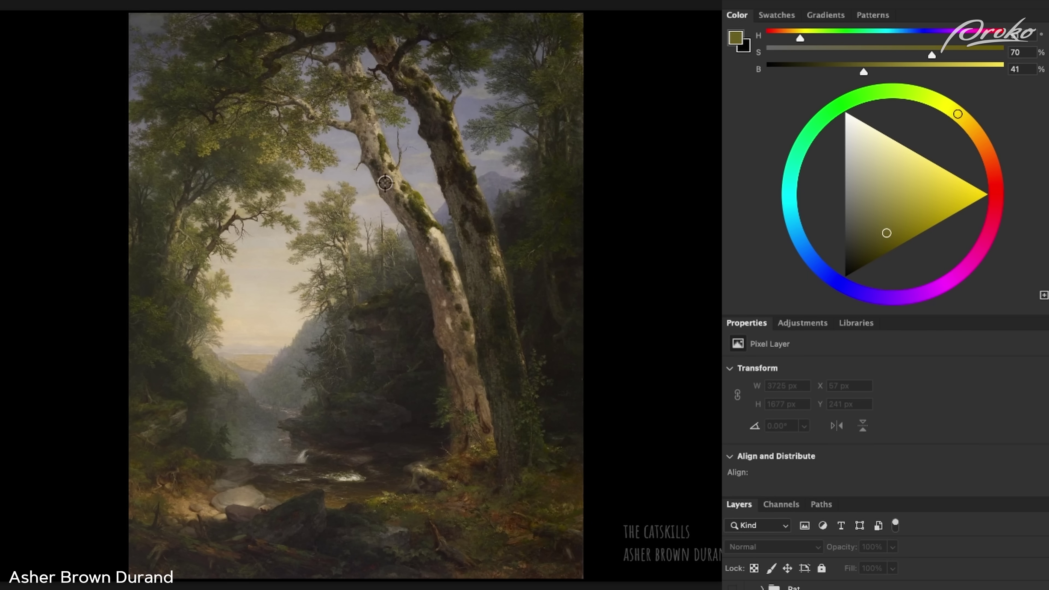
# Sample the hazy valley, the dark forest, the distant mountains and the sky between the trunks in the Catskills painting
pyautogui.click(294, 352)
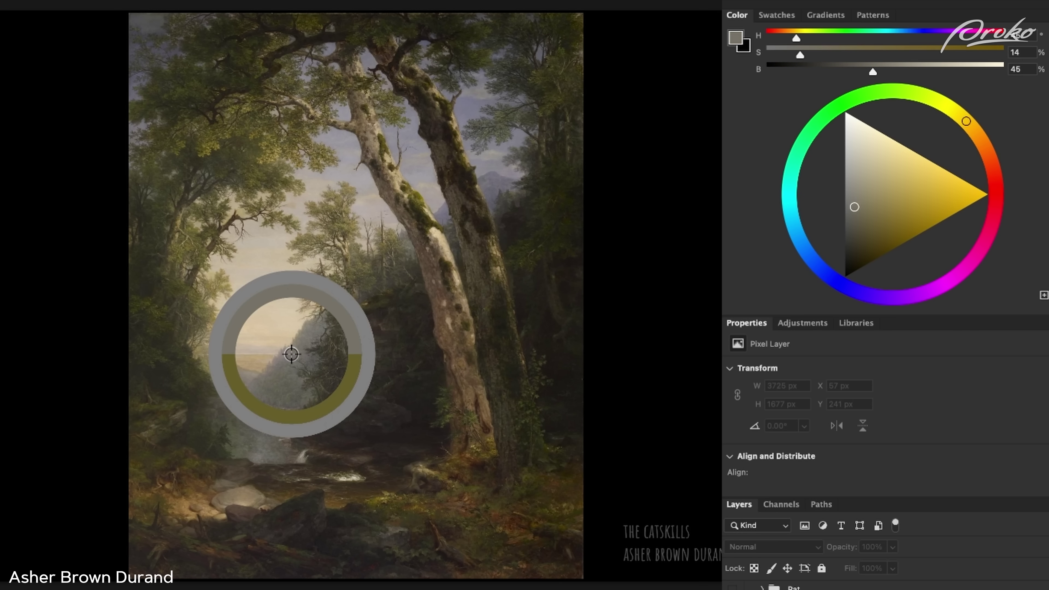
pyautogui.moveTo(272, 364)
pyautogui.mouseDown()
pyautogui.moveTo(253, 363)
pyautogui.moveTo(311, 335)
pyautogui.moveTo(242, 289)
pyautogui.moveTo(249, 371)
pyautogui.moveTo(429, 422)
pyautogui.moveTo(462, 328)
pyautogui.moveTo(394, 375)
pyautogui.moveTo(321, 389)
pyautogui.moveTo(196, 283)
pyautogui.moveTo(204, 237)
pyautogui.moveTo(237, 223)
pyautogui.moveTo(227, 220)
pyautogui.moveTo(249, 285)
pyautogui.moveTo(286, 318)
pyautogui.moveTo(396, 347)
pyautogui.moveTo(491, 326)
pyautogui.mouseUp()
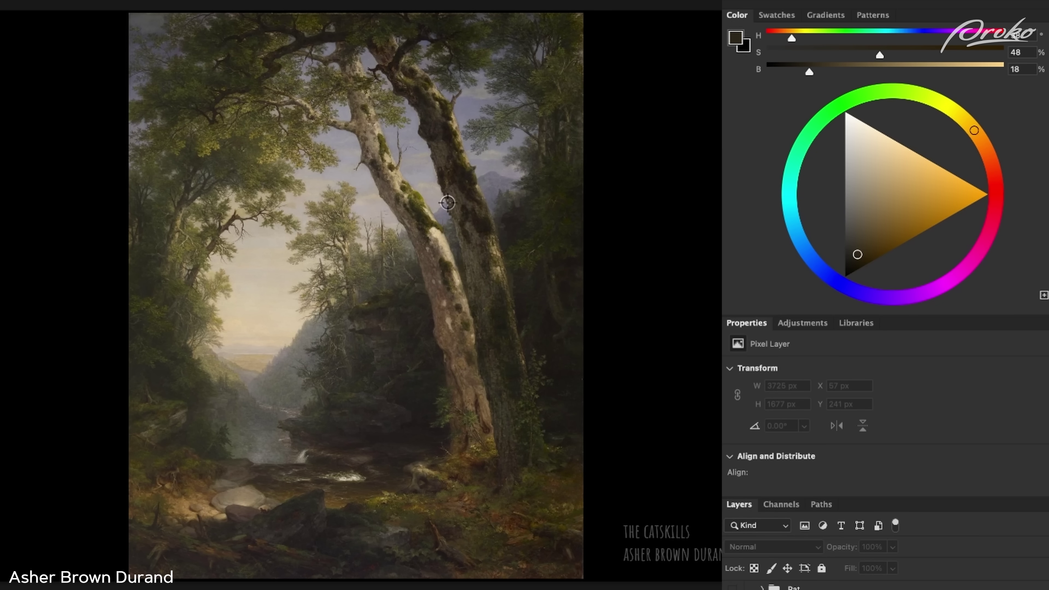
pyautogui.moveTo(444, 210); pyautogui.dragTo(443, 215)
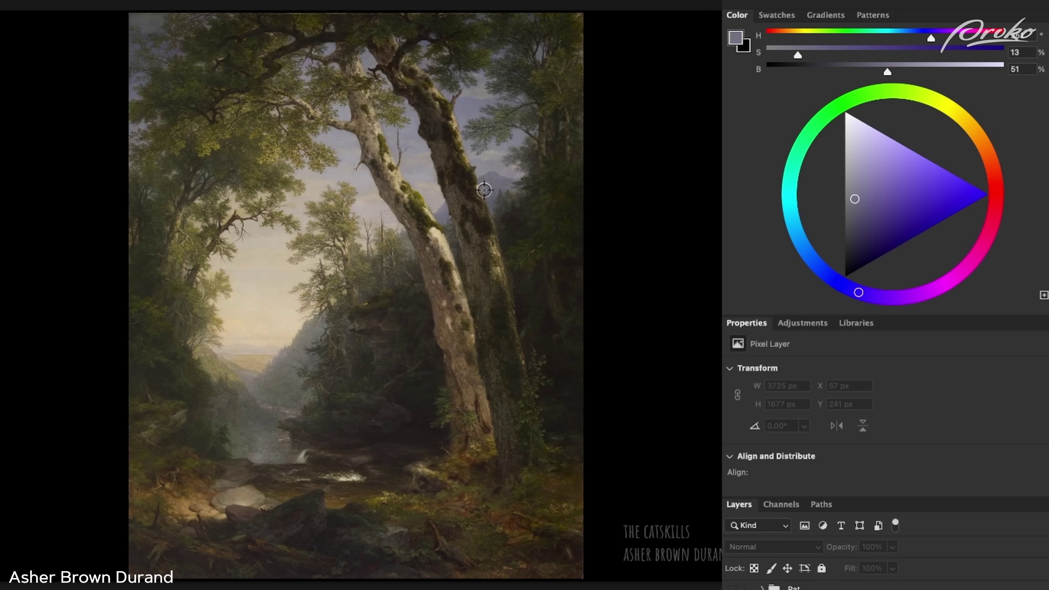
pyautogui.click(492, 185)
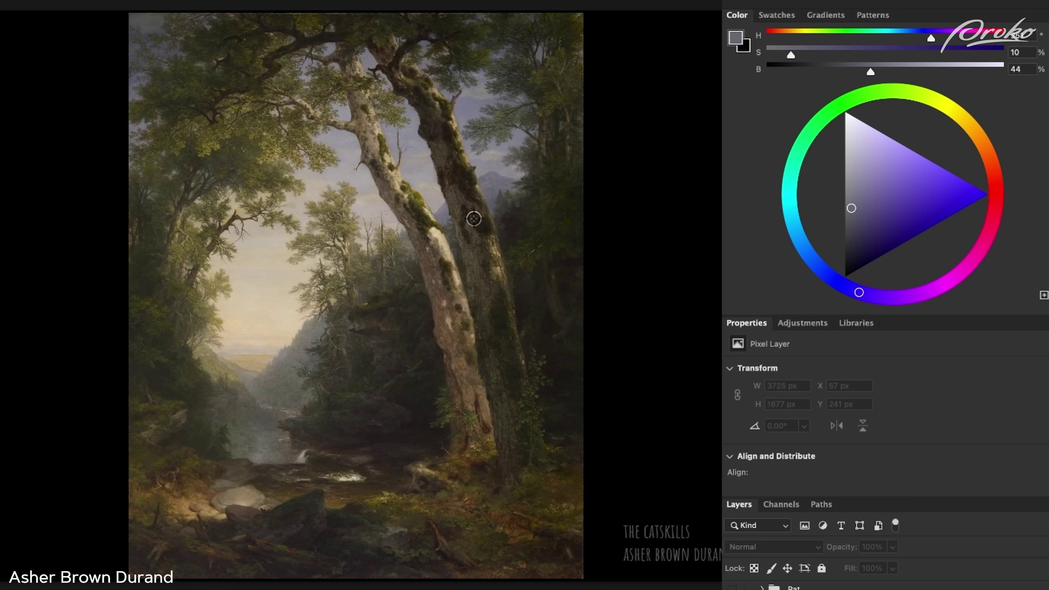
pyautogui.moveTo(421, 166); pyautogui.dragTo(412, 145)
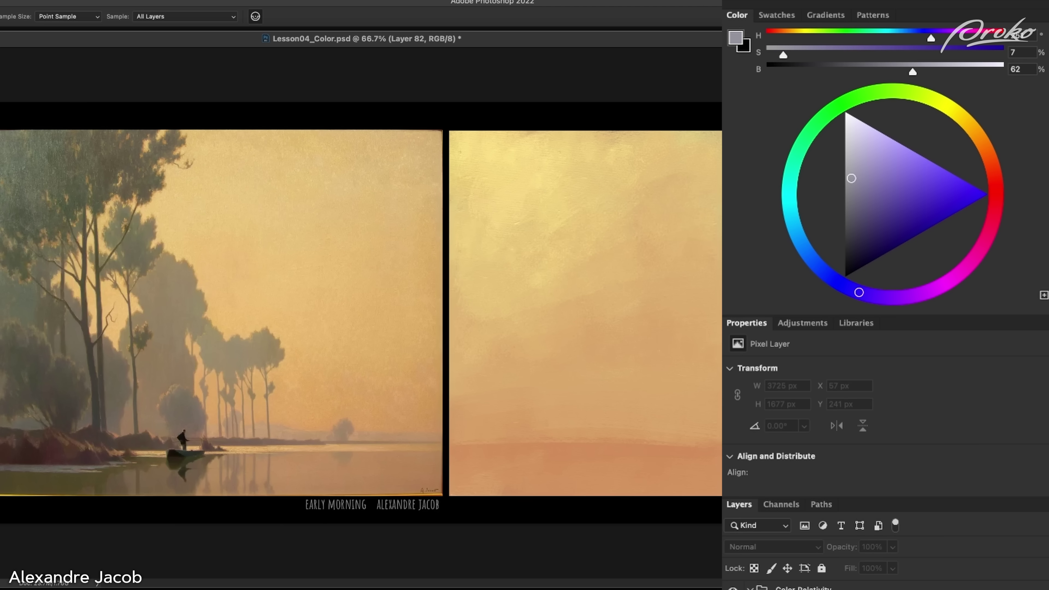
# Activate the blank sky study's layer, Layer 78, and the Brush tool
pyautogui.hotkey('alt', '[')
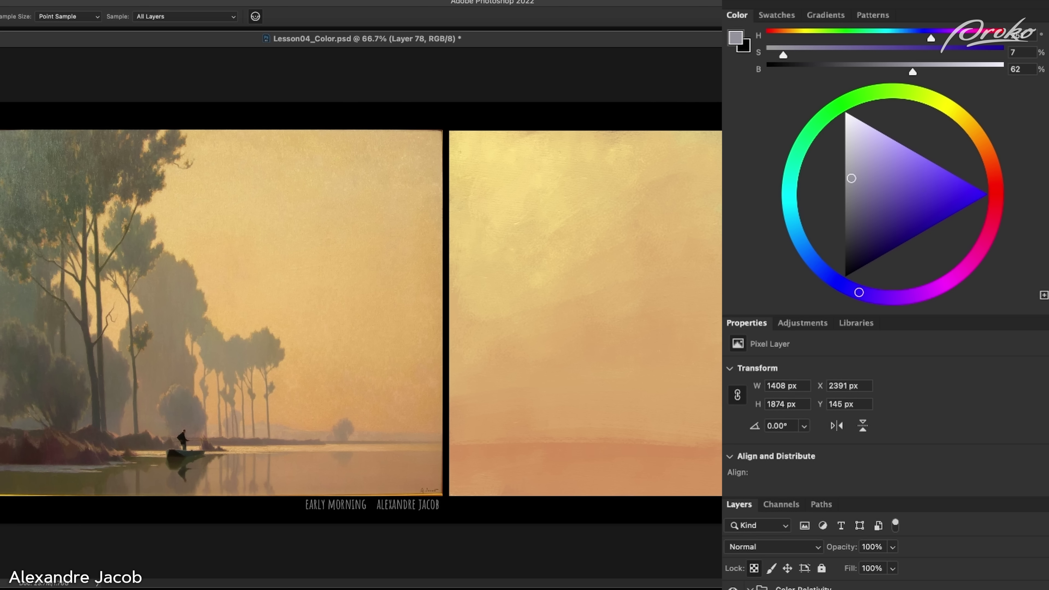
pyautogui.press('b')
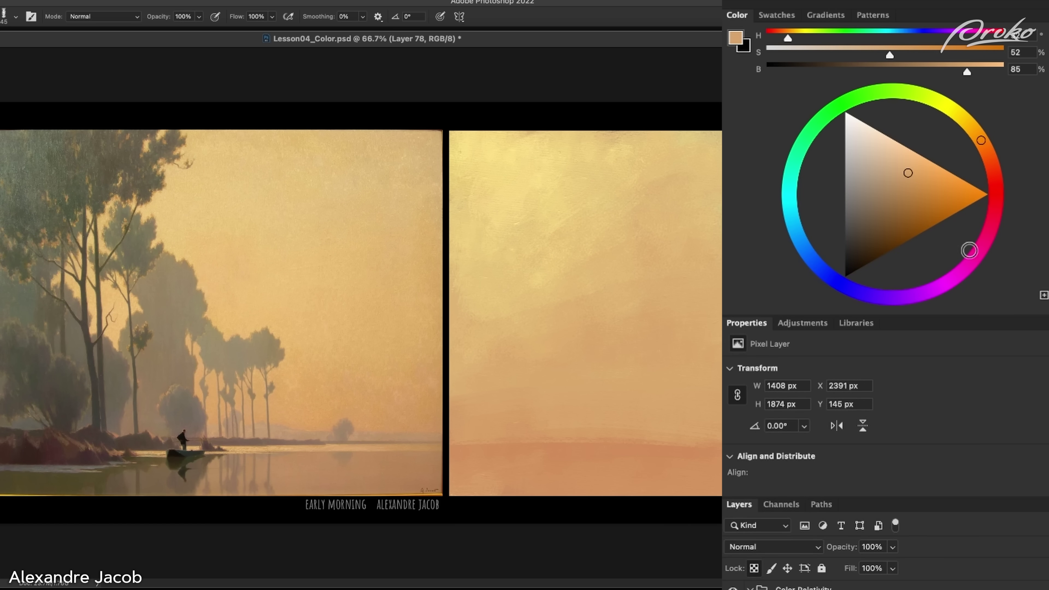
# Try a purple dab on the horizon and a green dab in the sky study, both at 34% saturation and 64% brightness
pyautogui.click(905, 288)
pyautogui.moveTo(908, 174); pyautogui.dragTo(876, 189)
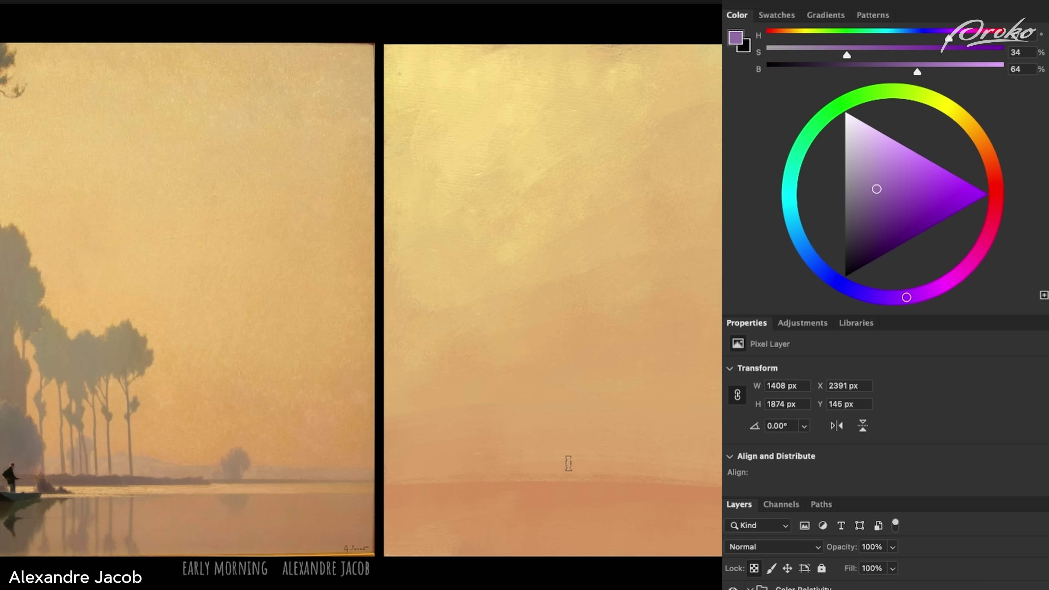
pyautogui.moveTo(570, 460); pyautogui.dragTo(570, 461)
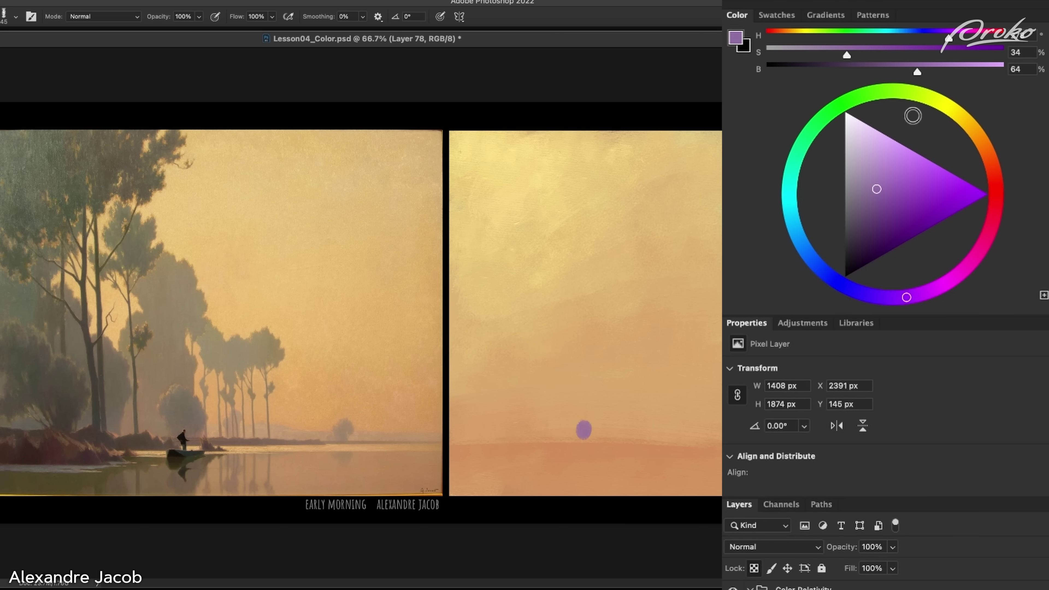
pyautogui.moveTo(913, 116); pyautogui.dragTo(877, 91)
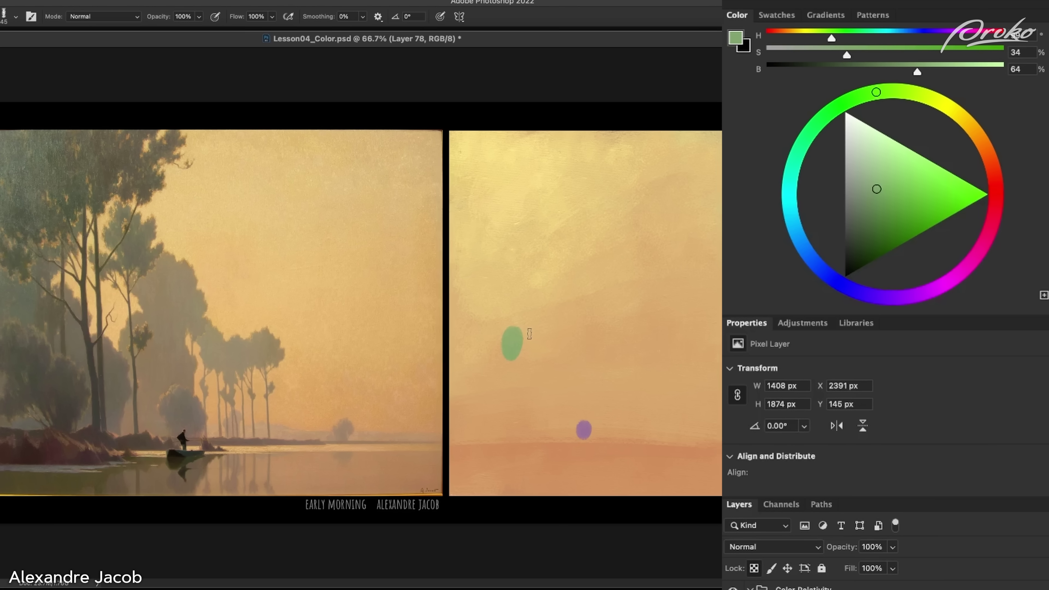
pyautogui.hotkey('ctrl', 'z')
pyautogui.hotkey('ctrl', 'z')
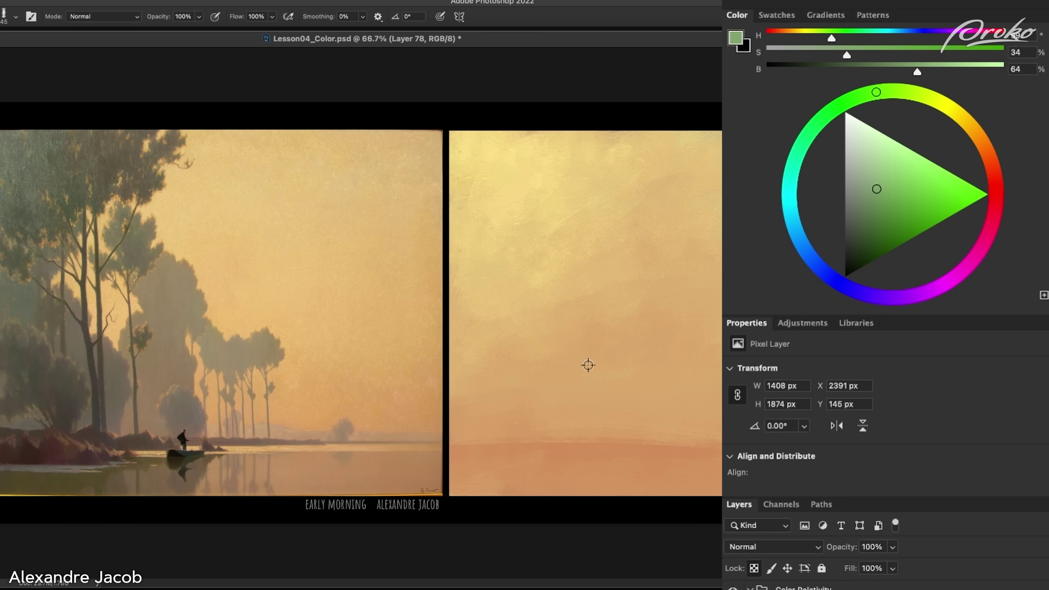
# Mix a muted reddish tone at 31% saturation and 61% brightness from the sampled sky and paint a small bush and low shoreline on the study's horizon
pyautogui.keyDown('alt'); pyautogui.click(588, 366); pyautogui.keyUp('alt')
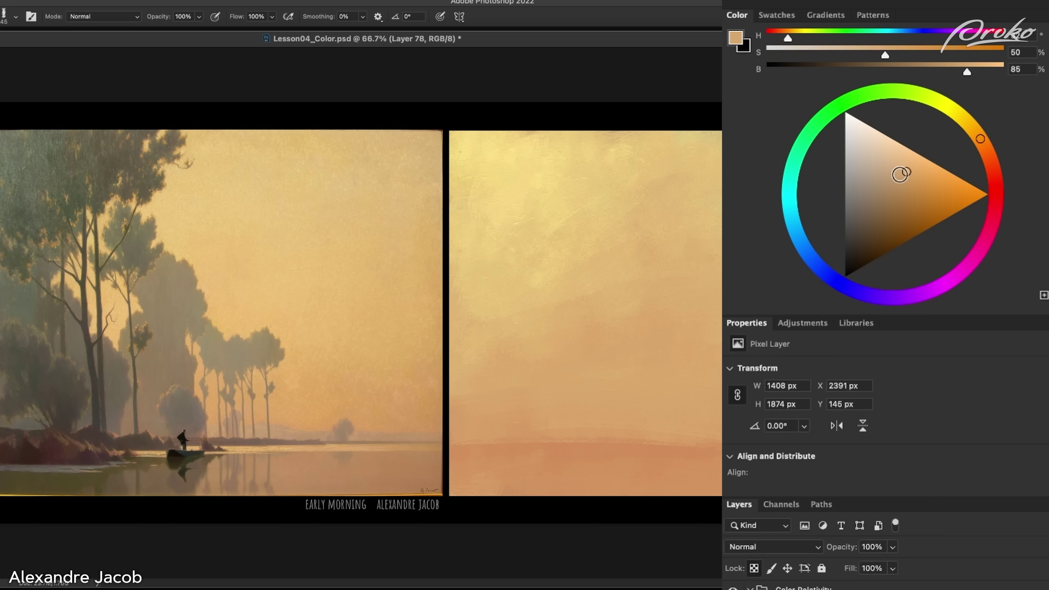
pyautogui.moveTo(901, 177); pyautogui.dragTo(872, 192)
pyautogui.moveTo(980, 139); pyautogui.dragTo(991, 162)
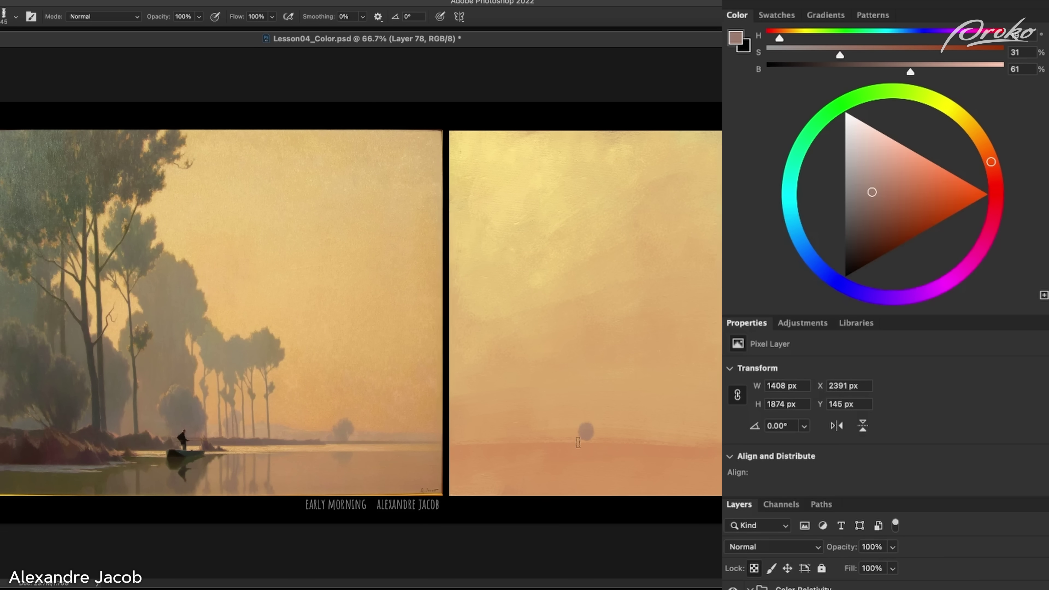
pyautogui.moveTo(640, 439); pyautogui.dragTo(645, 437)
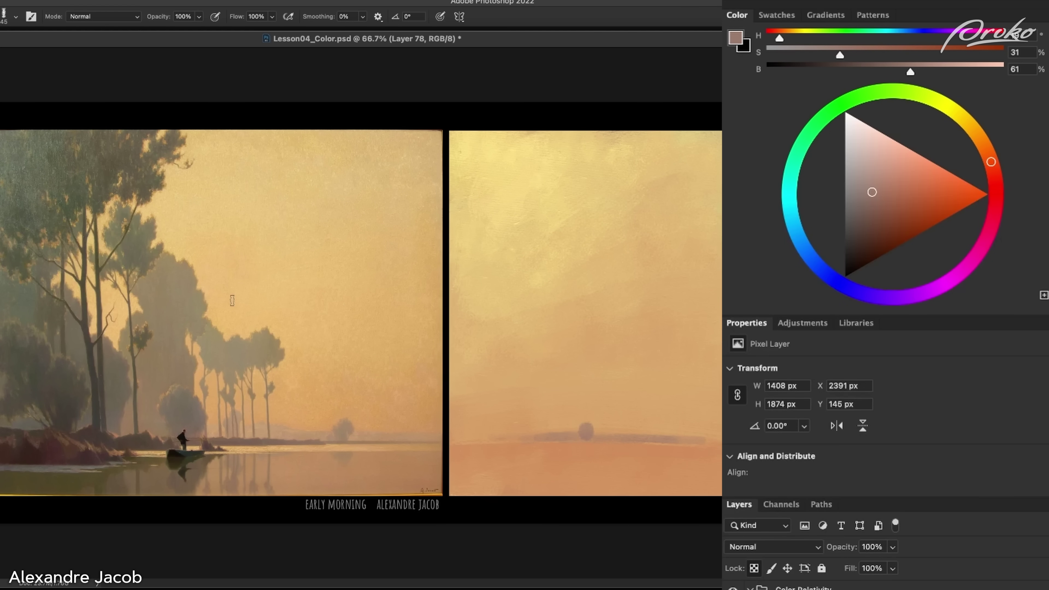
# Paint a tall leaning tree on the study's shoreline with muted yellows, going from 31% saturation and 61% brightness to 34% and 53%
pyautogui.moveTo(989, 165); pyautogui.dragTo(960, 116)
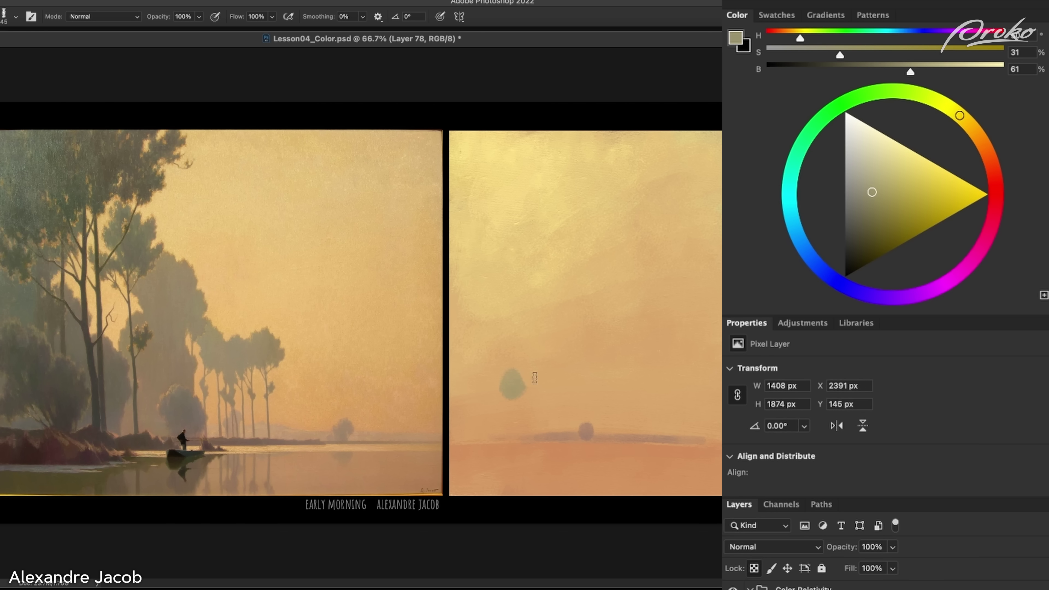
pyautogui.moveTo(872, 192); pyautogui.dragTo(863, 203)
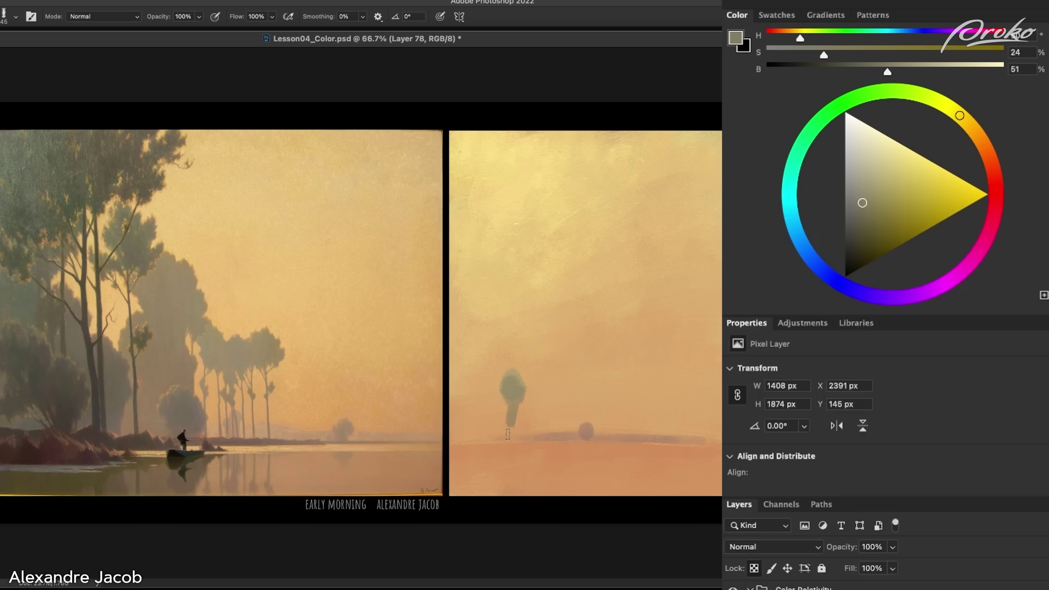
pyautogui.moveTo(963, 116); pyautogui.dragTo(965, 121)
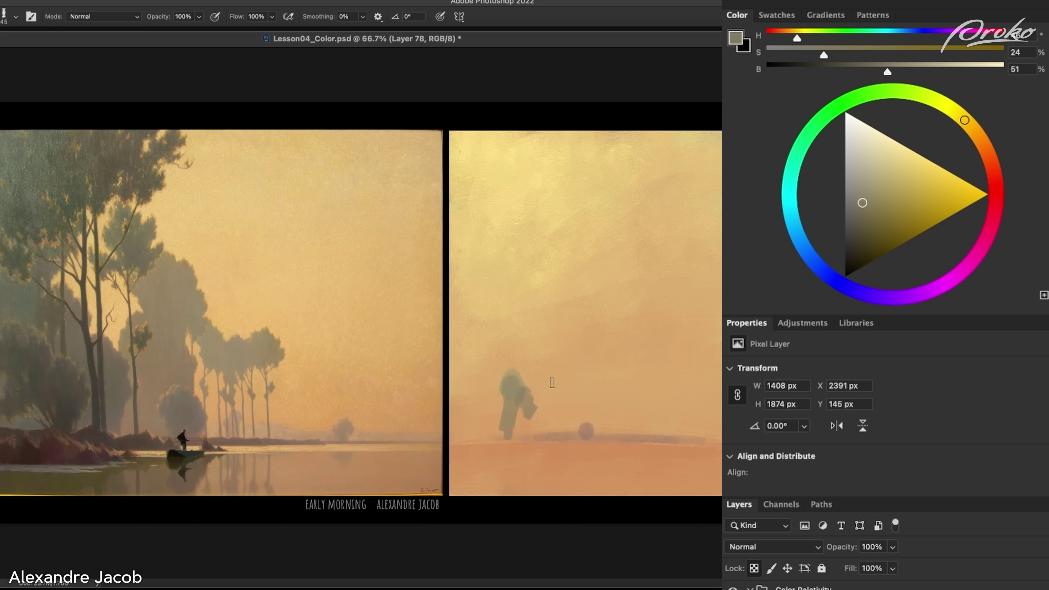
pyautogui.moveTo(864, 200); pyautogui.dragTo(871, 204)
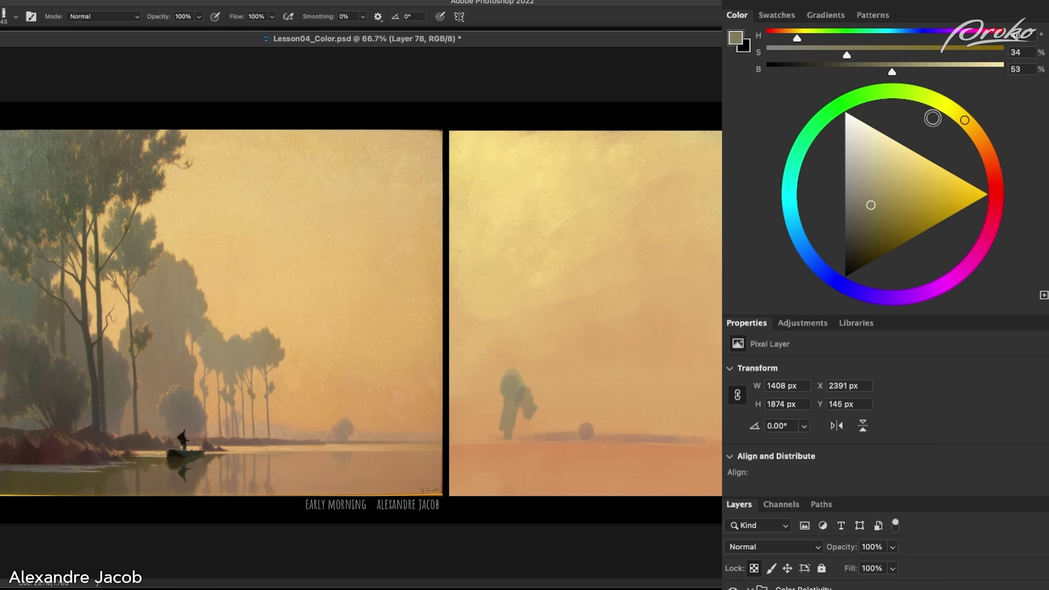
pyautogui.moveTo(499, 378)
pyautogui.mouseDown()
pyautogui.moveTo(506, 353)
pyautogui.moveTo(491, 347)
pyautogui.moveTo(503, 300)
pyautogui.moveTo(494, 349)
pyautogui.moveTo(510, 357)
pyautogui.moveTo(493, 367)
pyautogui.moveTo(489, 350)
pyautogui.moveTo(505, 372)
pyautogui.mouseUp()
pyautogui.moveTo(508, 414)
pyautogui.mouseDown()
pyautogui.moveTo(502, 436)
pyautogui.moveTo(523, 432)
pyautogui.mouseUp()
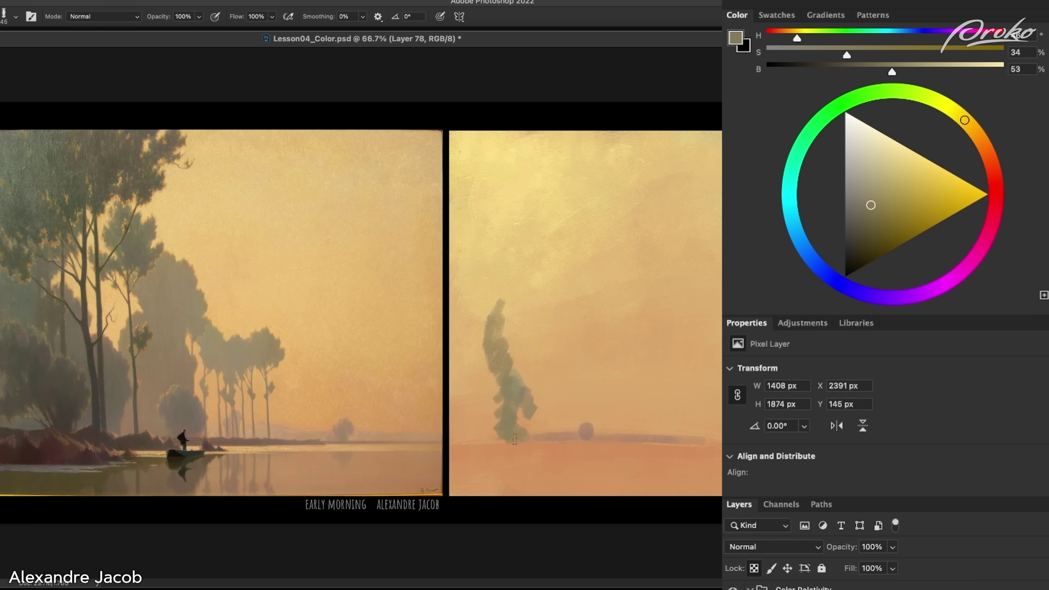
# Sample the study's horizon and yellow sky, and paint a light strip of water just below the shoreline
pyautogui.keyDown('alt'); pyautogui.click(621, 436); pyautogui.keyUp('alt')
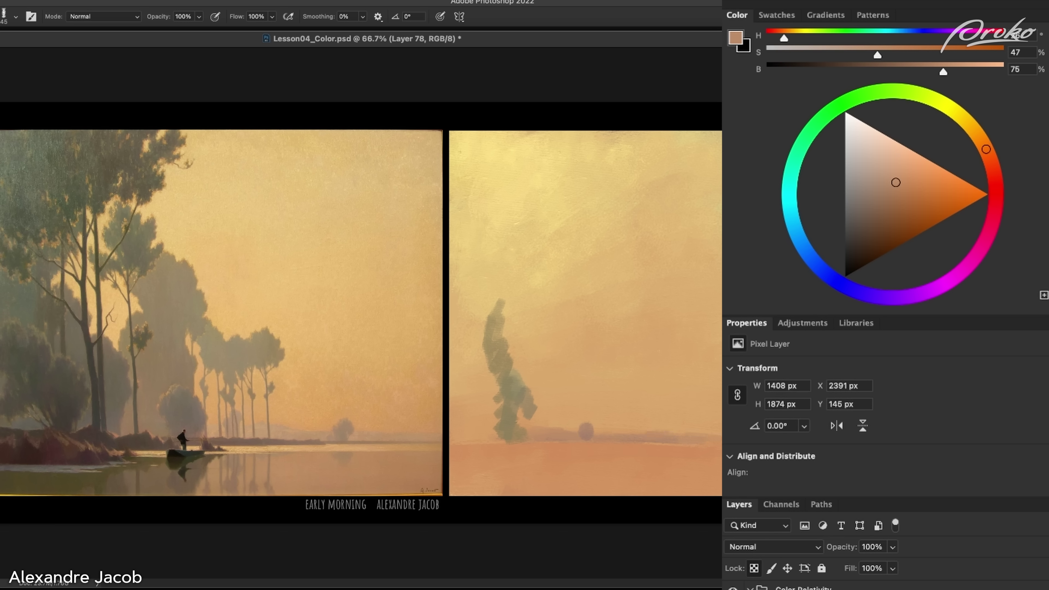
pyautogui.keyDown('alt'); pyautogui.click(535, 271); pyautogui.keyUp('alt')
pyautogui.moveTo(544, 452); pyautogui.dragTo(698, 447)
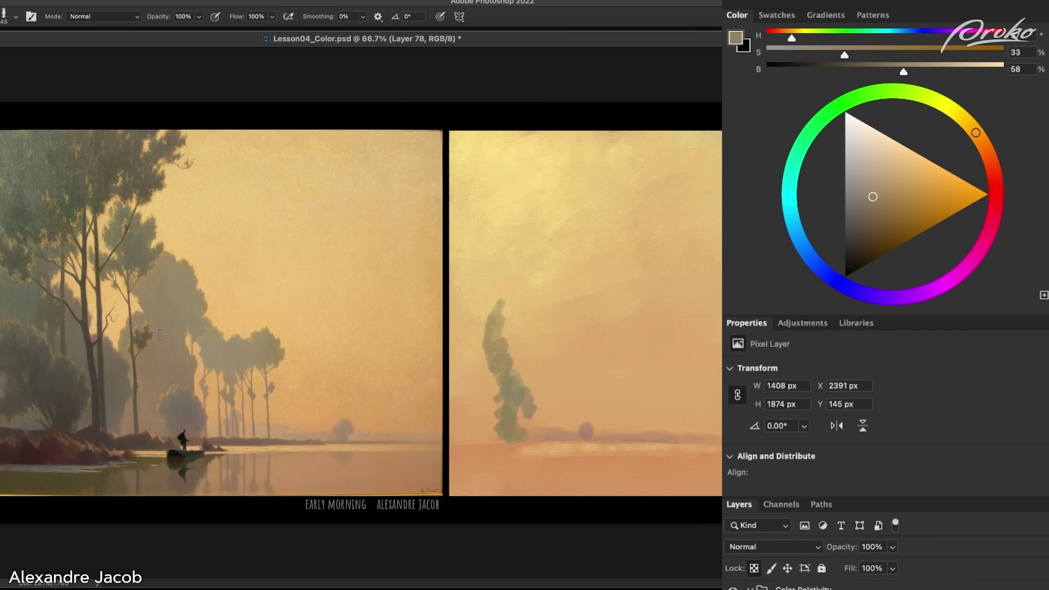
# Sample the trees, the bushes, the boat and the dark foreground water in the Early Morning painting
pyautogui.moveTo(160, 335)
pyautogui.mouseDown()
pyautogui.moveTo(168, 309)
pyautogui.moveTo(241, 251)
pyautogui.moveTo(330, 290)
pyautogui.moveTo(338, 389)
pyautogui.moveTo(317, 388)
pyautogui.moveTo(307, 412)
pyautogui.moveTo(277, 429)
pyautogui.moveTo(343, 431)
pyautogui.mouseUp()
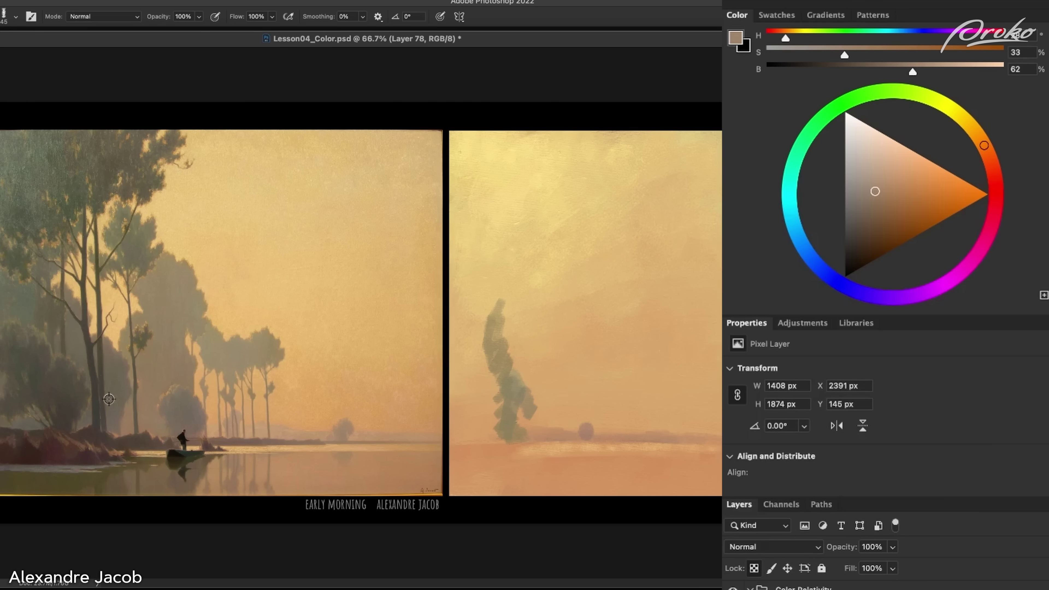
pyautogui.moveTo(63, 381); pyautogui.dragTo(64, 380)
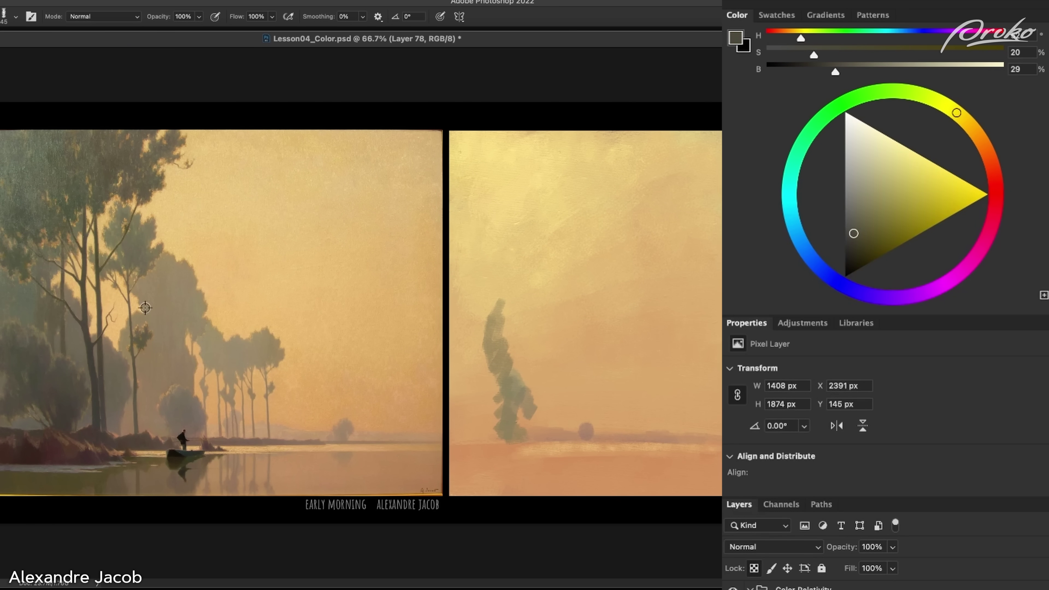
pyautogui.moveTo(139, 249); pyautogui.dragTo(183, 421)
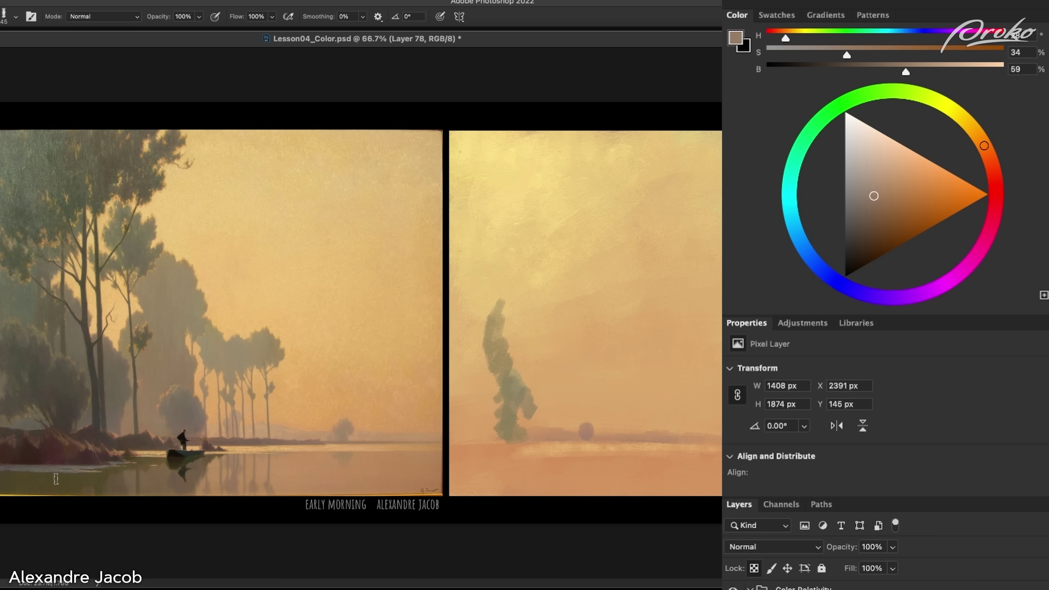
pyautogui.moveTo(56, 479); pyautogui.dragTo(55, 481)
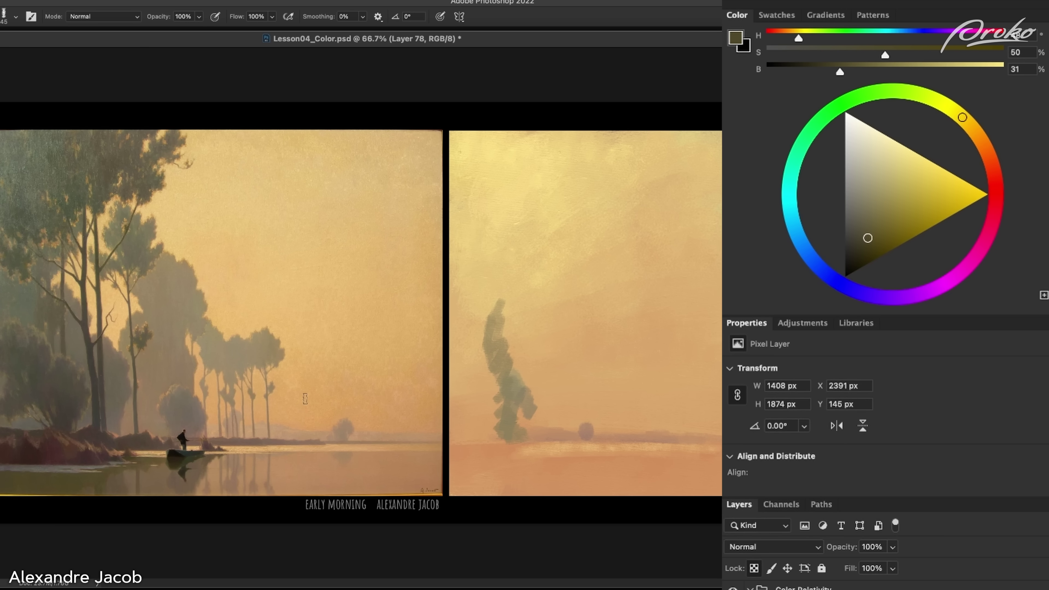
pyautogui.keyDown('alt'); pyautogui.click(189, 459); pyautogui.keyUp('alt')
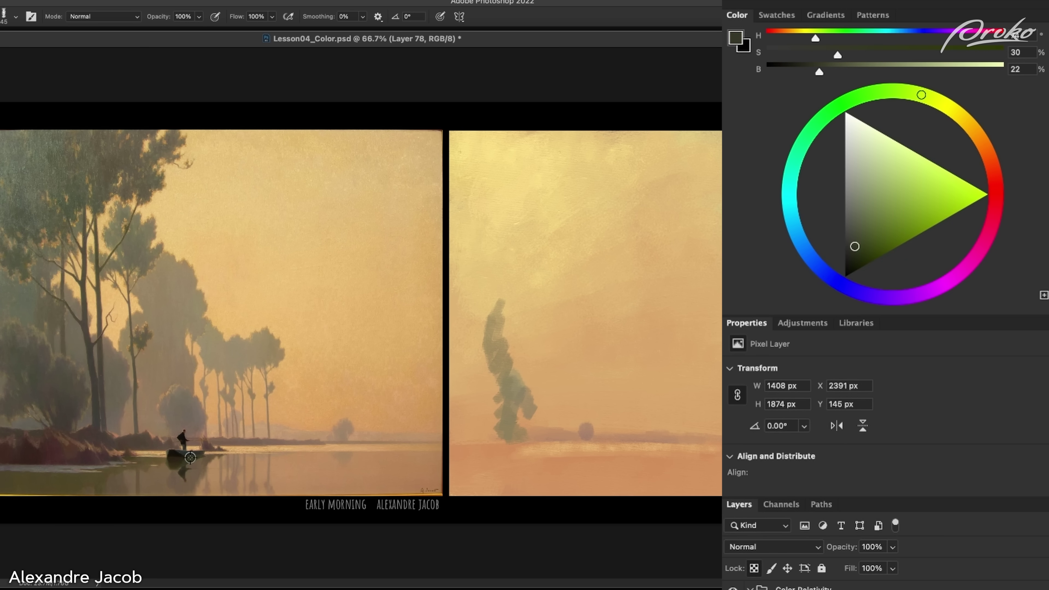
pyautogui.moveTo(190, 459); pyautogui.dragTo(193, 454)
pyautogui.moveTo(73, 479); pyautogui.dragTo(65, 481)
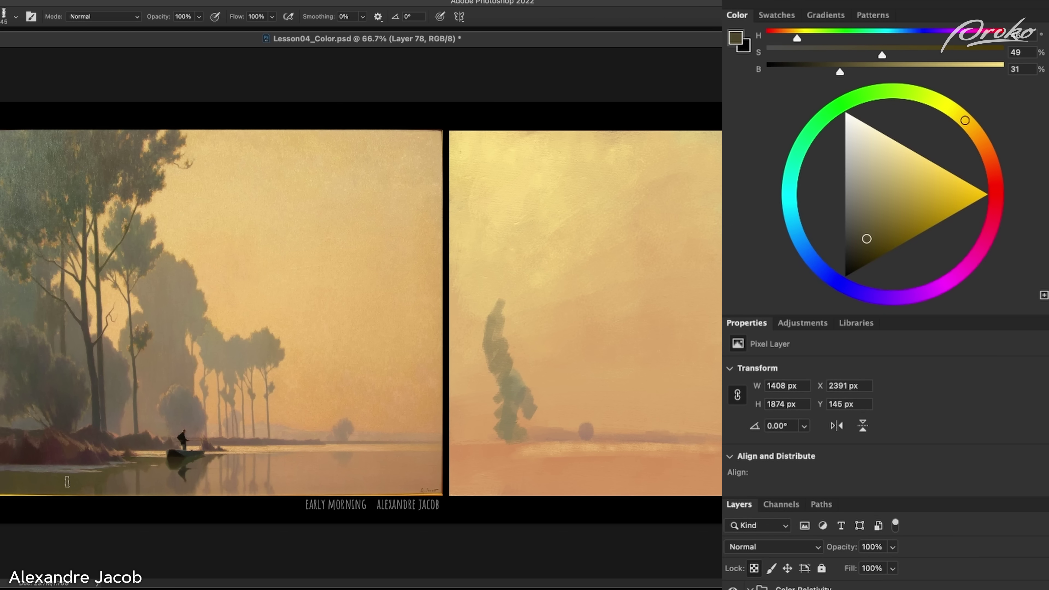